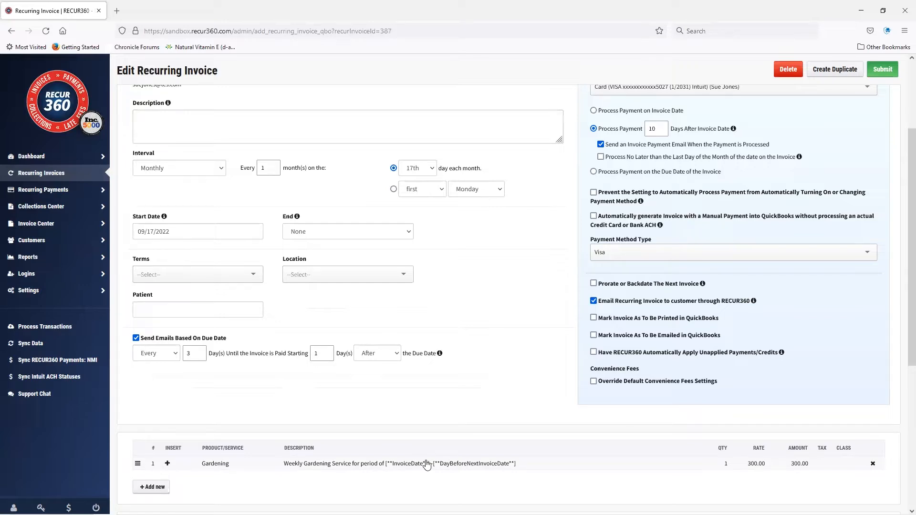
Enter "Your contract expires on" as the customer memo message of the recurring invoice
{"action": "scroll", "coordinate": [384, 410], "scroll_direction": "down", "scroll_amount": 1}
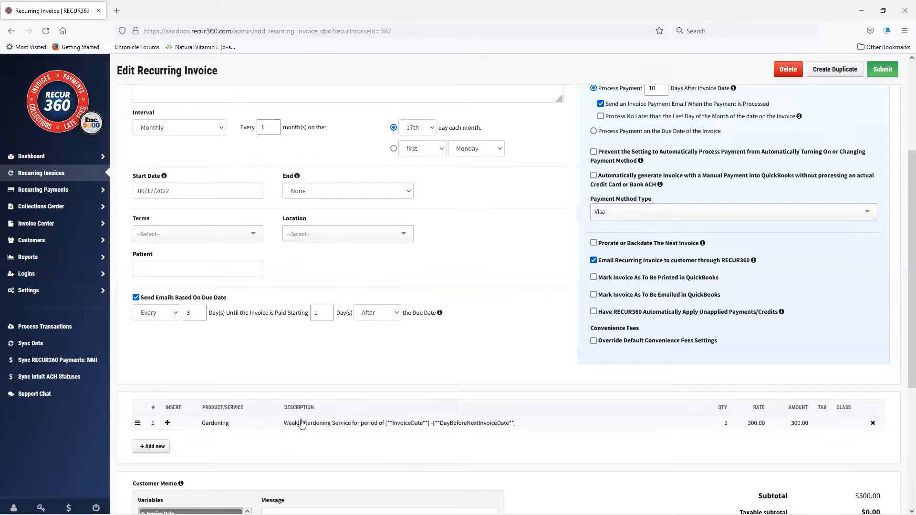
{"action": "scroll", "coordinate": [301, 423], "scroll_direction": "down", "scroll_amount": 1}
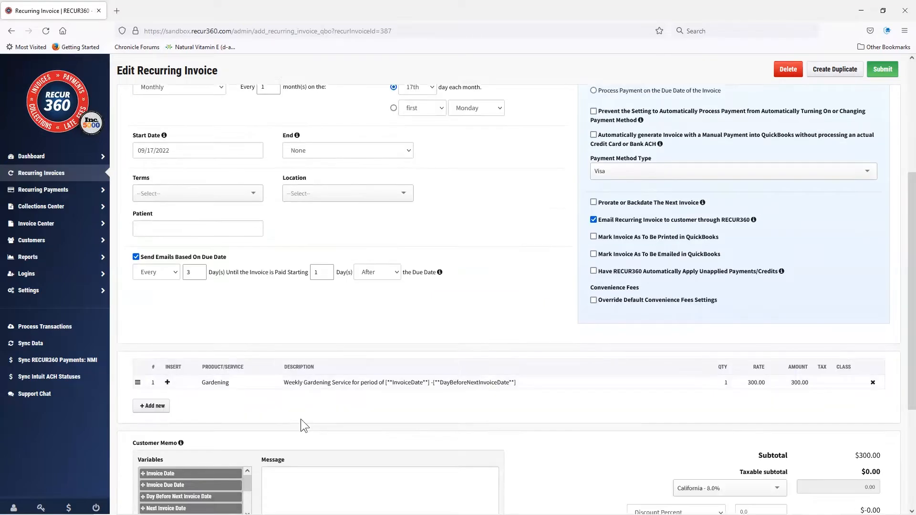
{"action": "left_click", "coordinate": [291, 476]}
{"action": "type", "text": "Your cont"}
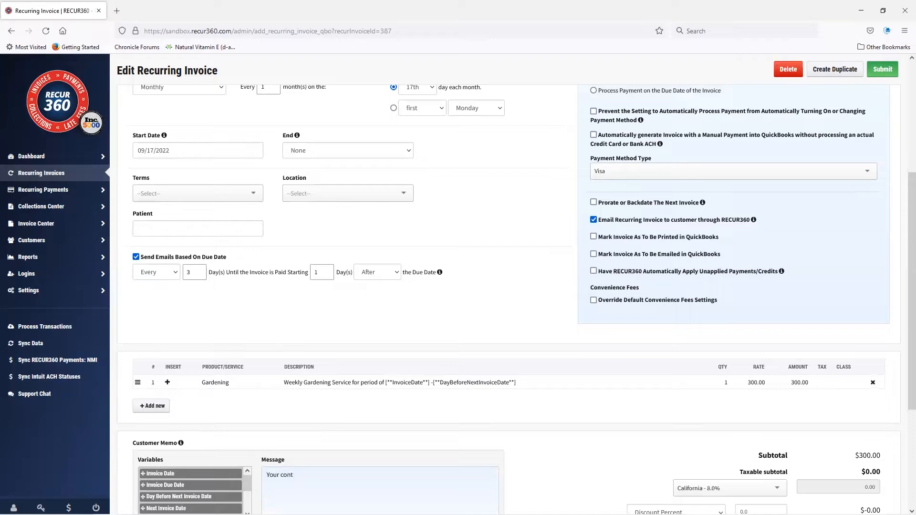
{"action": "type", "text": "ract expires on"}
Append the "Last Day of Month 12 Months After Invoice Date" variable to the customer memo message
{"action": "scroll", "coordinate": [288, 481], "scroll_direction": "down", "scroll_amount": 3}
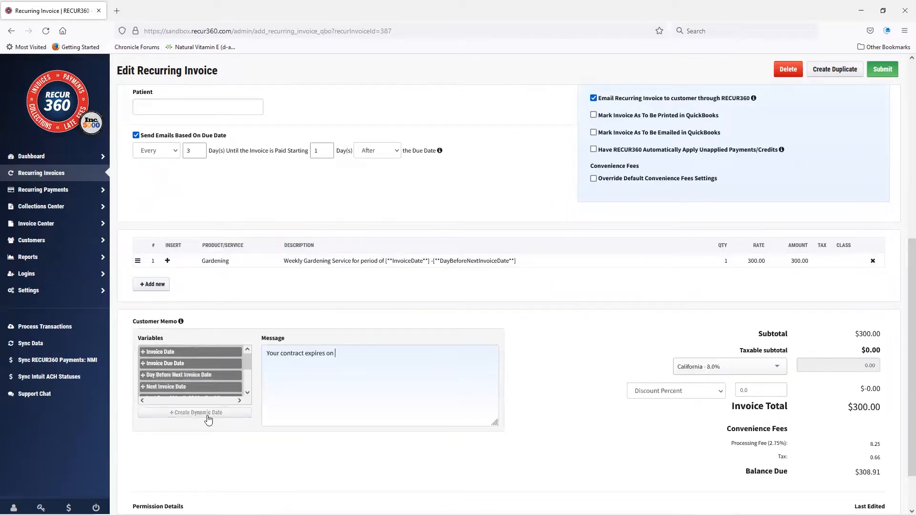
{"action": "left_click", "coordinate": [247, 392]}
{"action": "left_click", "coordinate": [247, 392]}
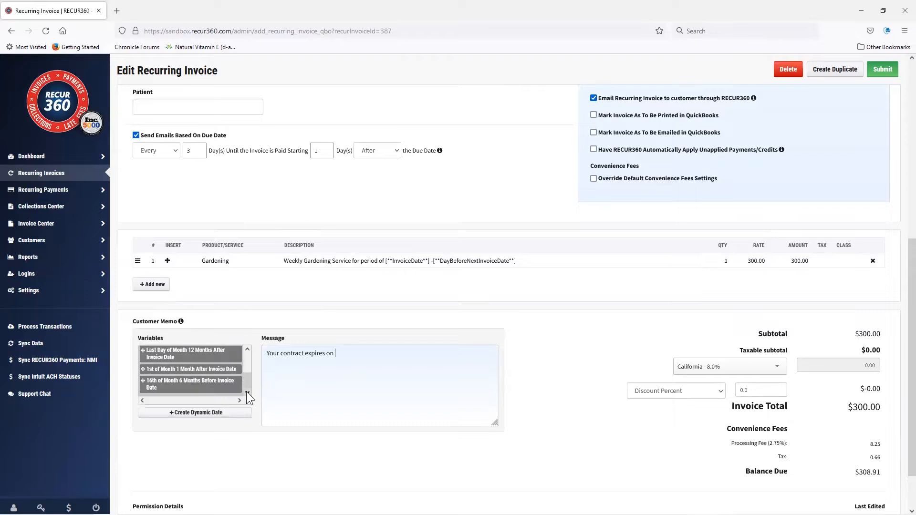
{"action": "left_click", "coordinate": [172, 361]}
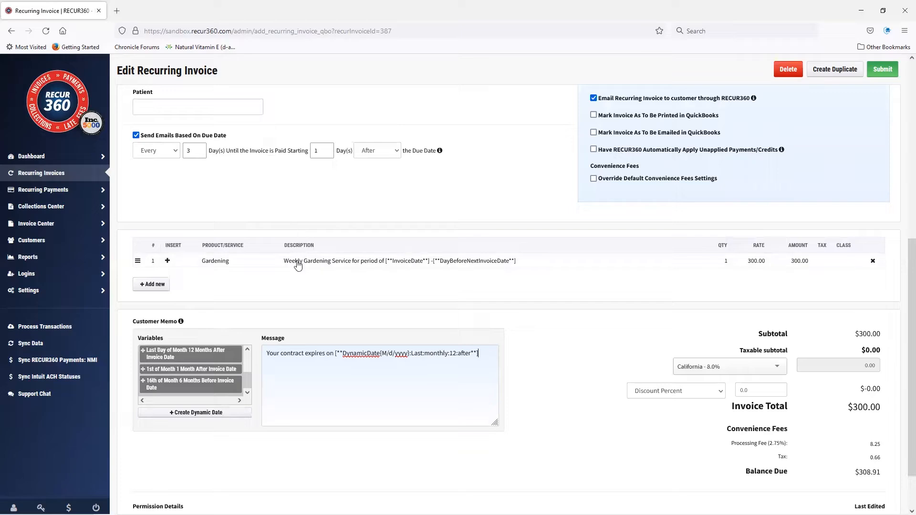
Add a new line item to the recurring invoice with the product/service Maintenance & Repair
{"action": "left_click", "coordinate": [153, 284]}
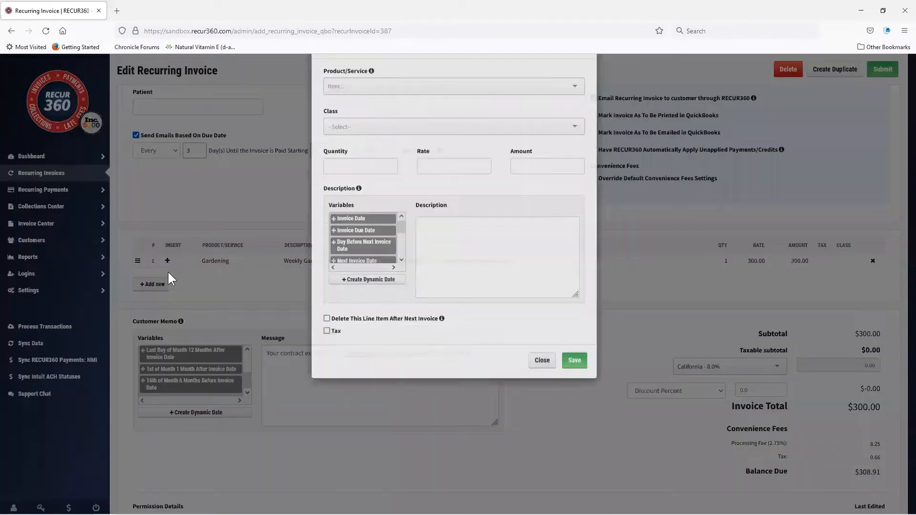
{"action": "type", "text": "main"}
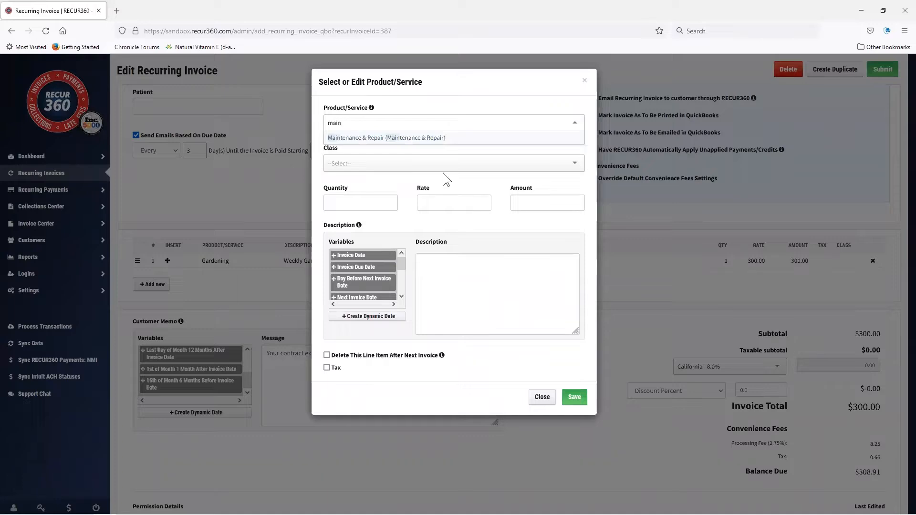
{"action": "left_click", "coordinate": [422, 138]}
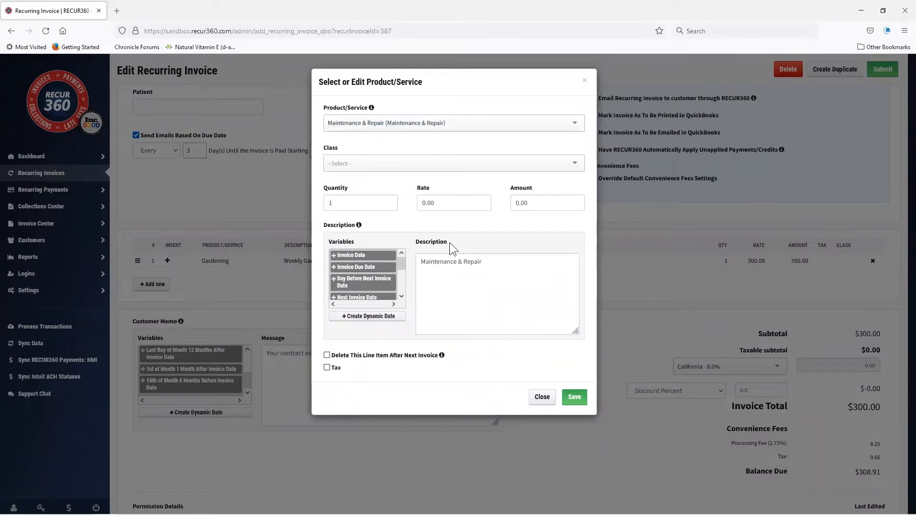
Extend the line item's description with "begins on" followed by the "16th of Month 6 Months Before Invoice Date" variable
{"action": "left_click", "coordinate": [492, 267]}
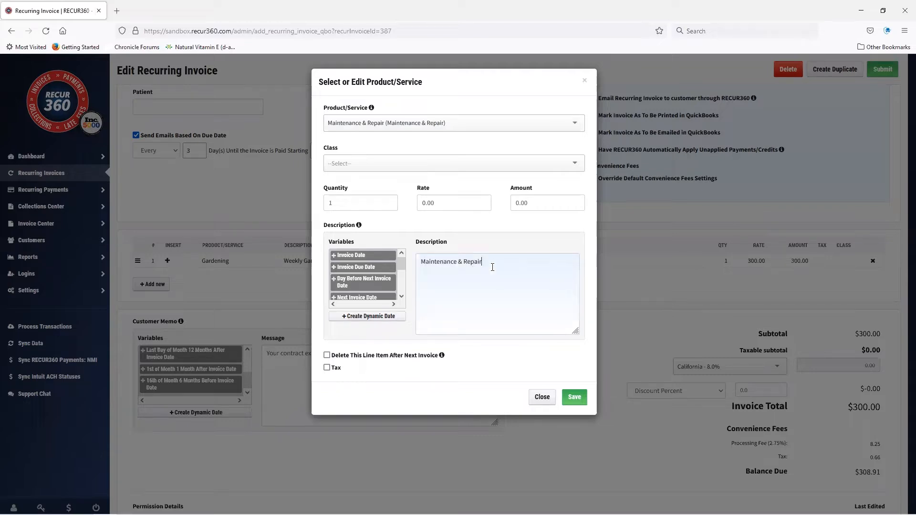
{"action": "type", "text": "begins on"}
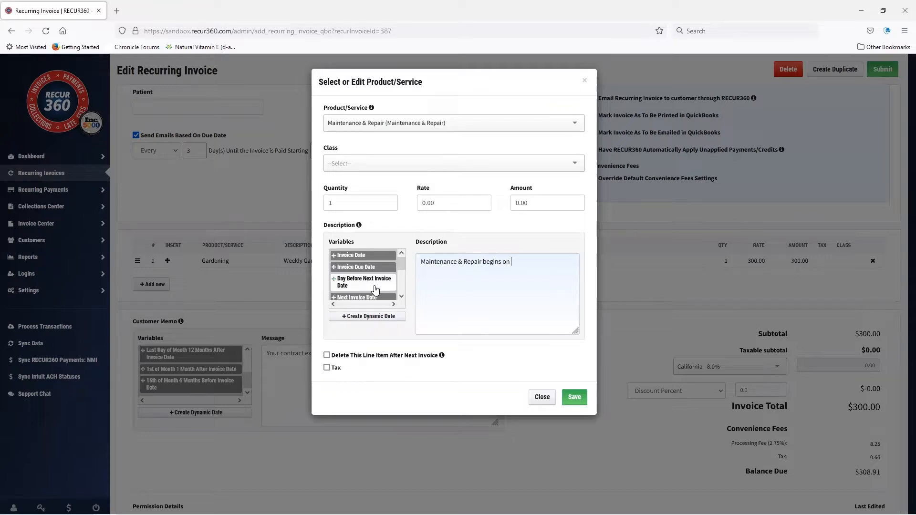
{"action": "scroll", "coordinate": [400, 295], "scroll_direction": "down", "scroll_amount": 2}
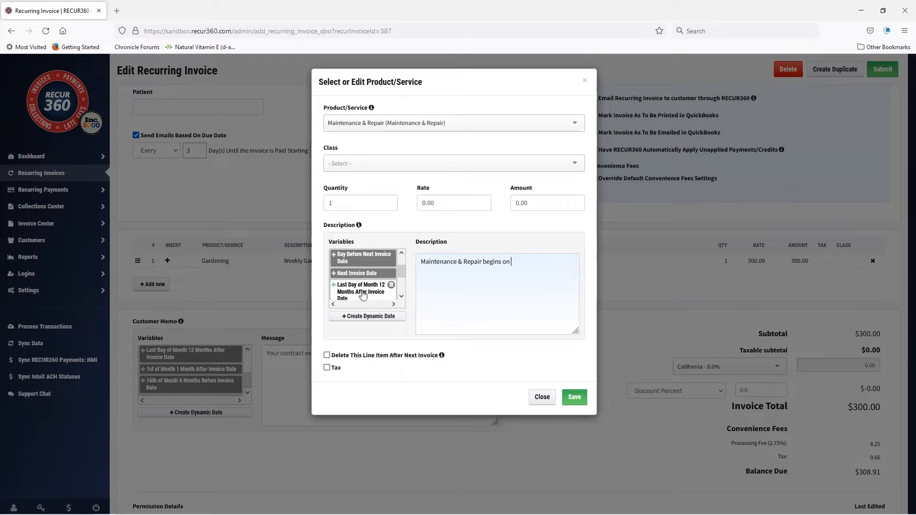
{"action": "left_click", "coordinate": [401, 295]}
{"action": "left_click", "coordinate": [402, 296]}
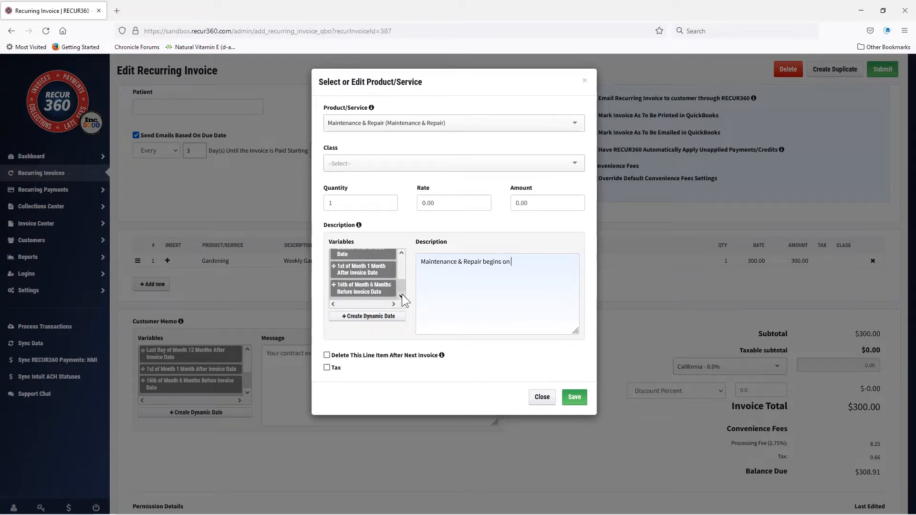
{"action": "left_click", "coordinate": [374, 295]}
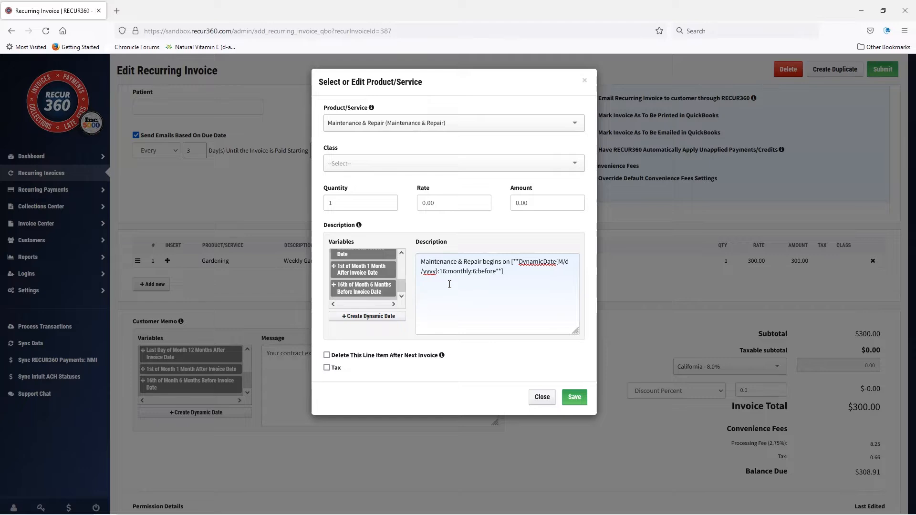
Append "and will end on" to the Maintenance & Repair description after the date variable
{"action": "type", "text": "abd"}
{"action": "key", "text": "BackSpace"}
{"action": "key", "text": "BackSpace"}
{"action": "type", "text": "nd will end on"}
Create a new weekly dynamic date for Wednesday, 3 weeks after the invoice date
{"action": "left_click", "coordinate": [376, 323]}
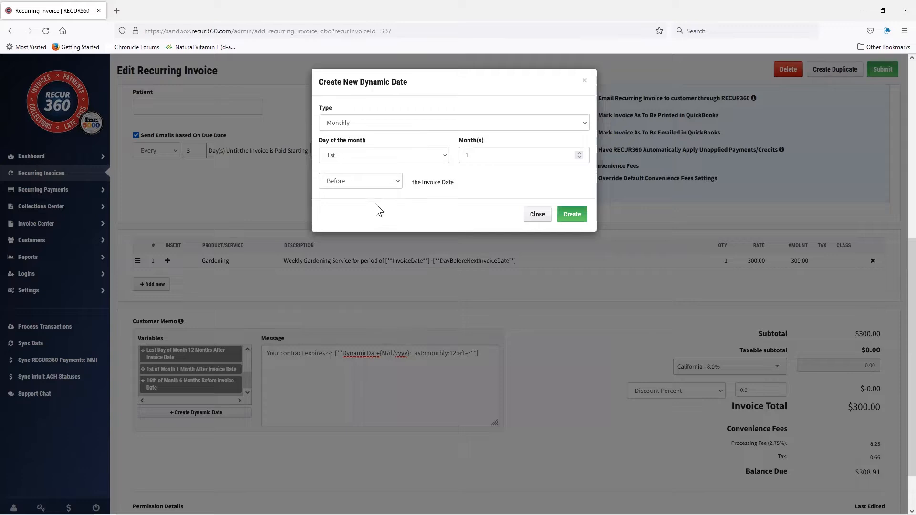
{"action": "left_click", "coordinate": [386, 122]}
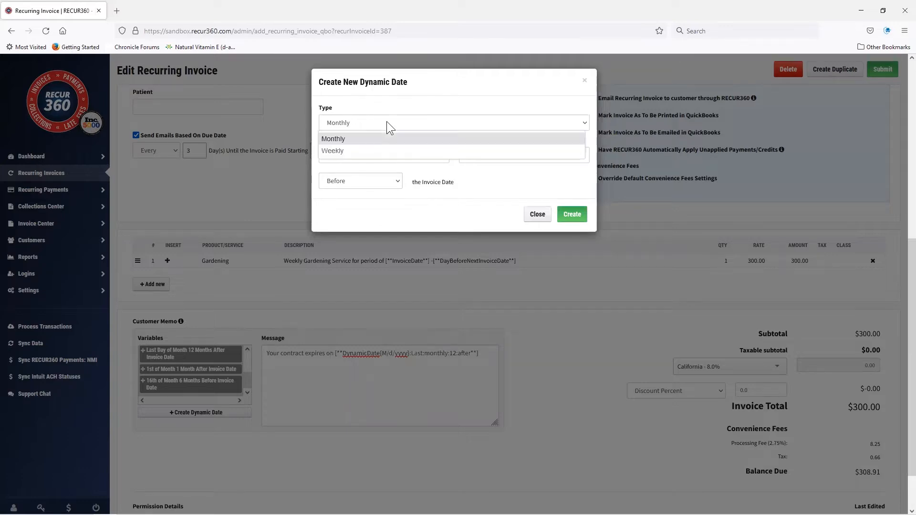
{"action": "left_click", "coordinate": [334, 151]}
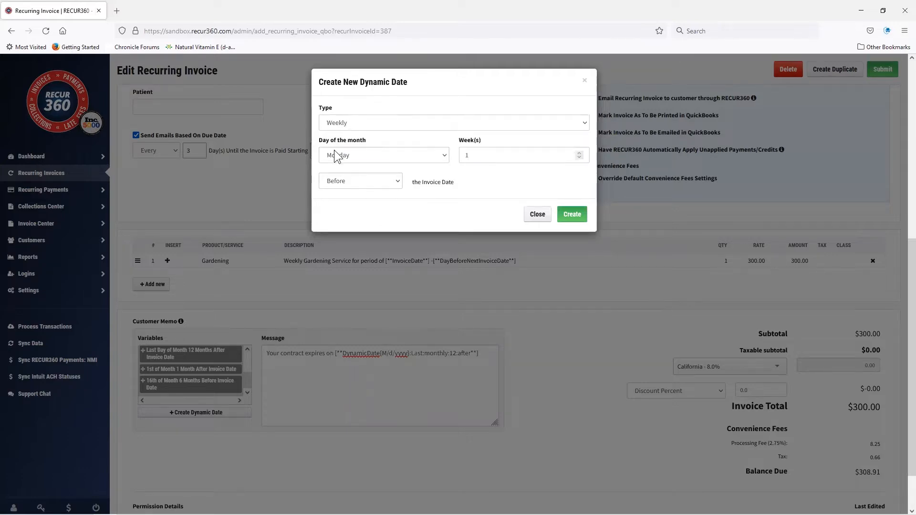
{"action": "left_click", "coordinate": [362, 155]}
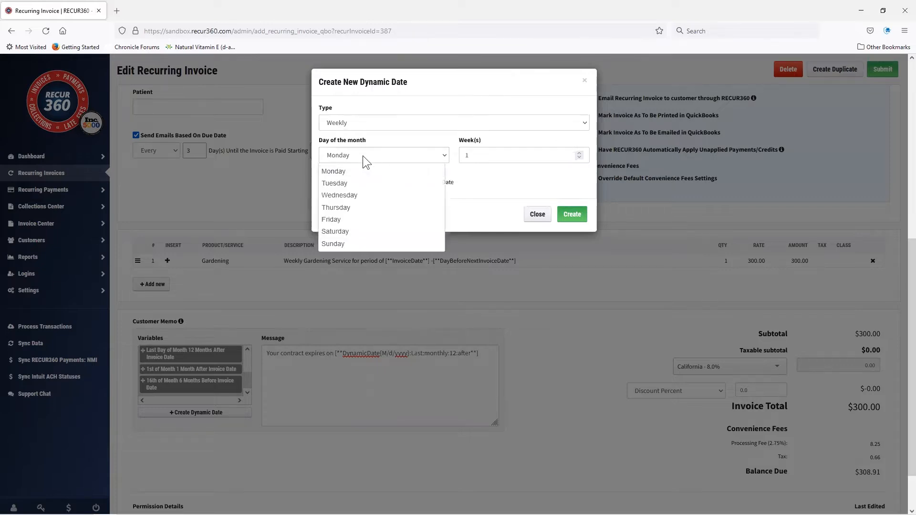
{"action": "left_click", "coordinate": [361, 198]}
{"action": "left_click_drag", "start_coordinate": [475, 156], "coordinate": [457, 155]}
{"action": "type", "text": "3"}
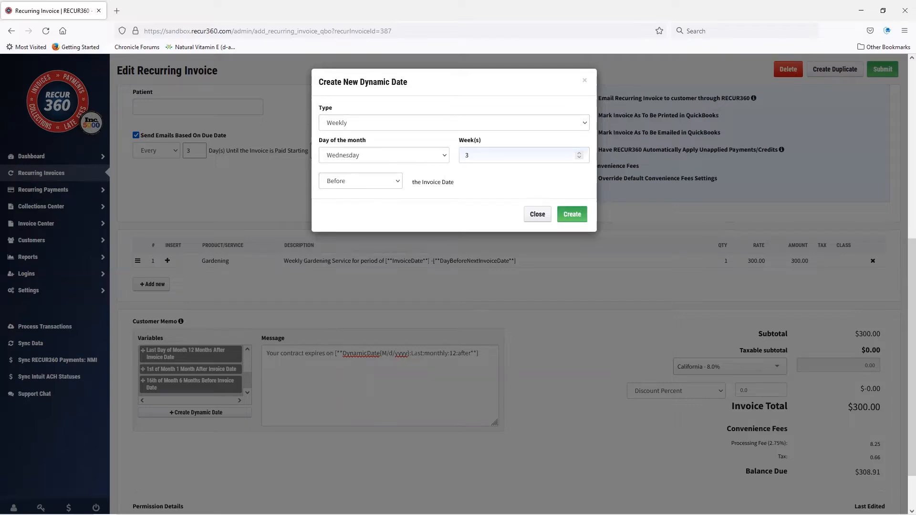
{"action": "left_click", "coordinate": [378, 180]}
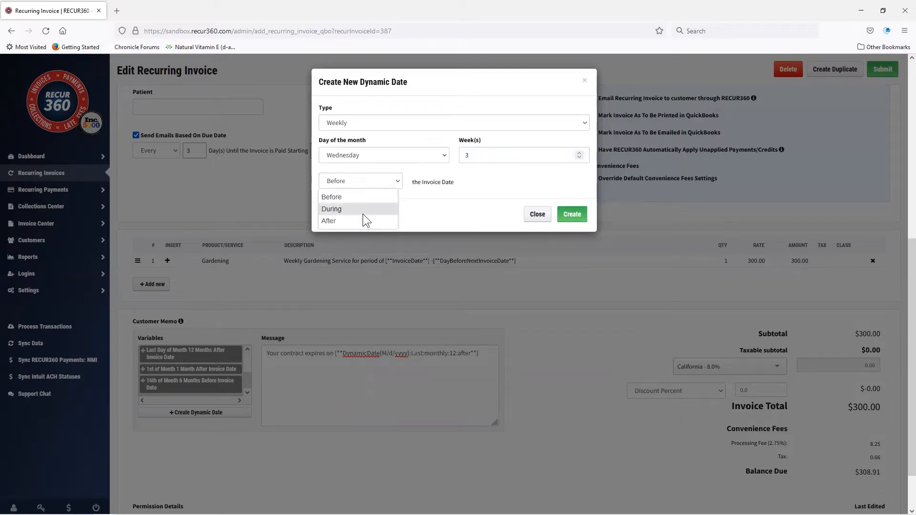
{"action": "left_click", "coordinate": [364, 220]}
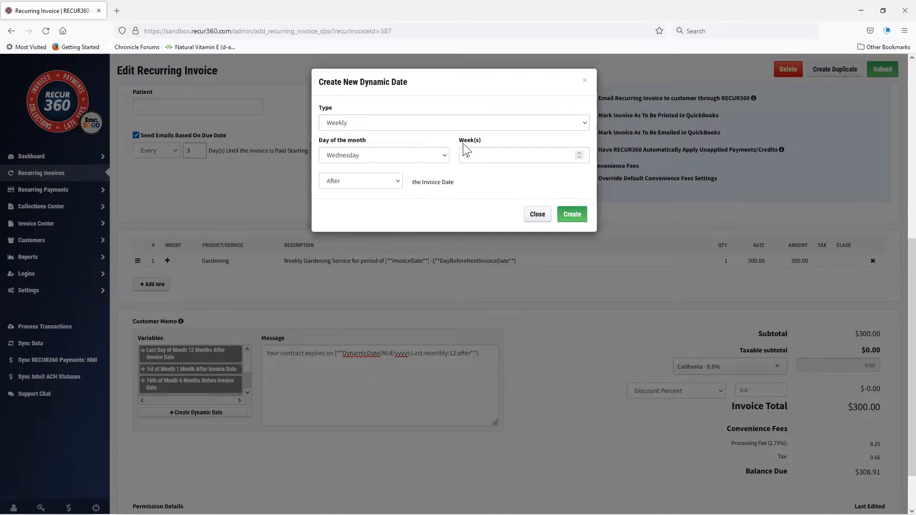
{"action": "left_click", "coordinate": [576, 220]}
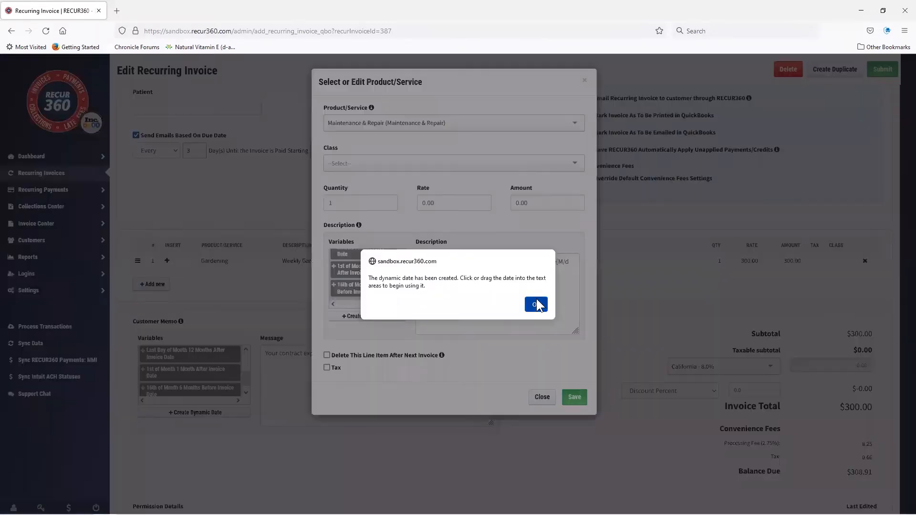
{"action": "left_click", "coordinate": [536, 301]}
Insert the "Wednesday 3 Weeks After Invoice Date" variable at the end of the description and save the line item
{"action": "left_click", "coordinate": [403, 295]}
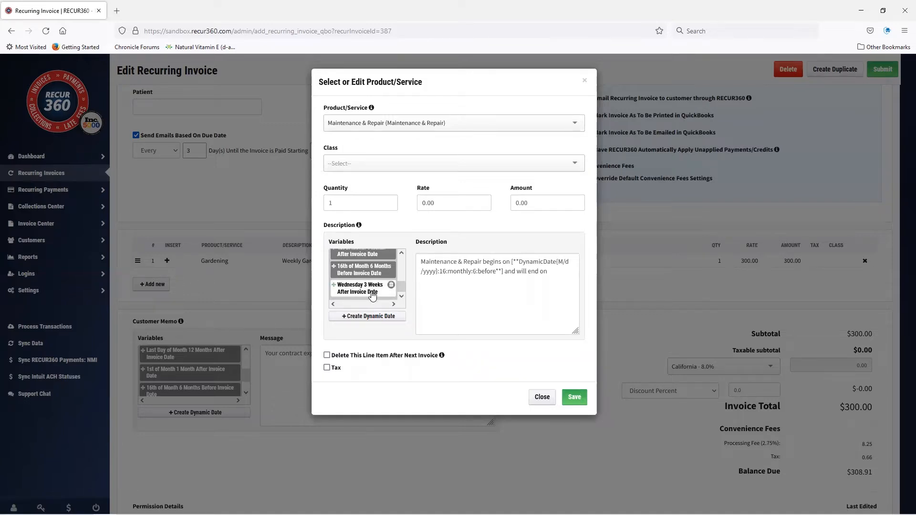
{"action": "left_click", "coordinate": [454, 286]}
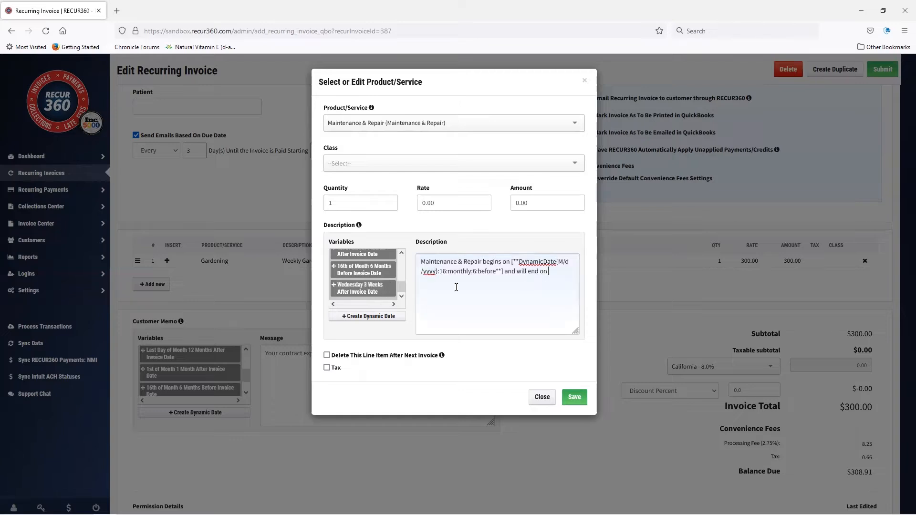
{"action": "left_click", "coordinate": [362, 292]}
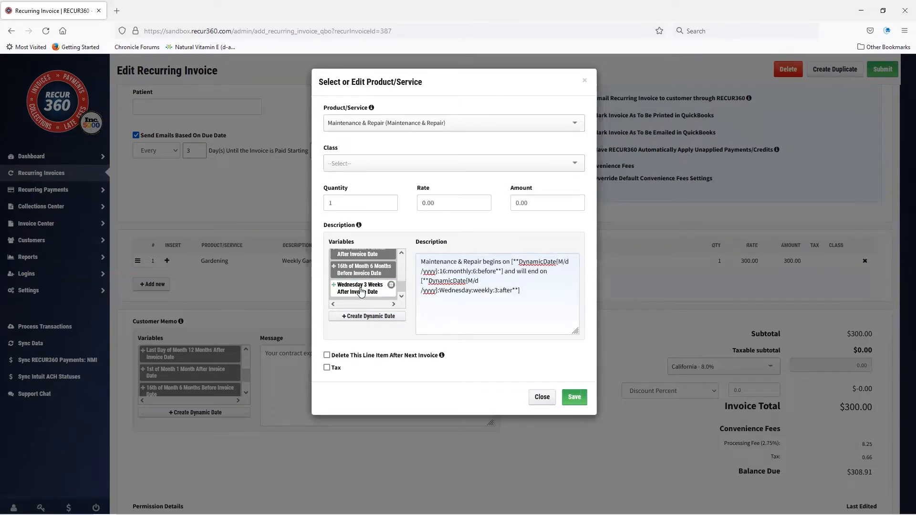
{"action": "left_click", "coordinate": [579, 398]}
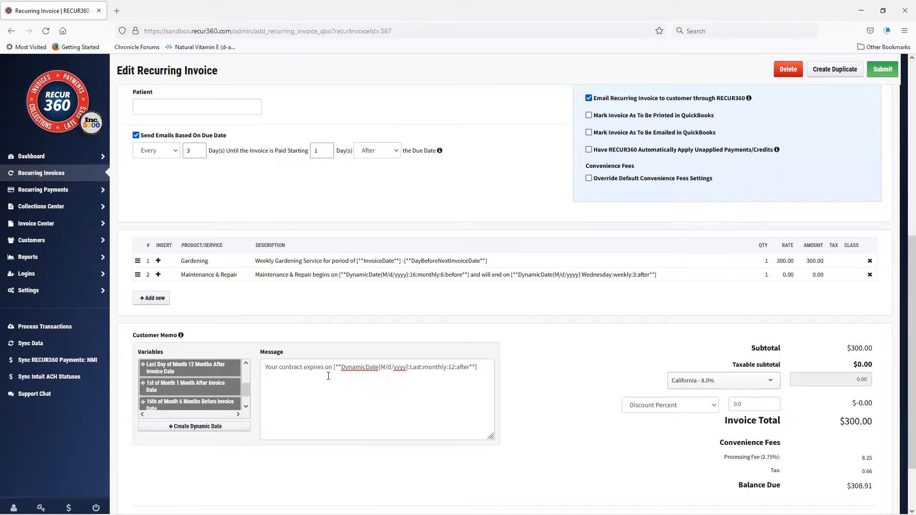
Set the recurring invoice's start date to 08/16/2022 and submit the invoice
{"action": "scroll", "coordinate": [402, 215], "scroll_direction": "up", "scroll_amount": 4}
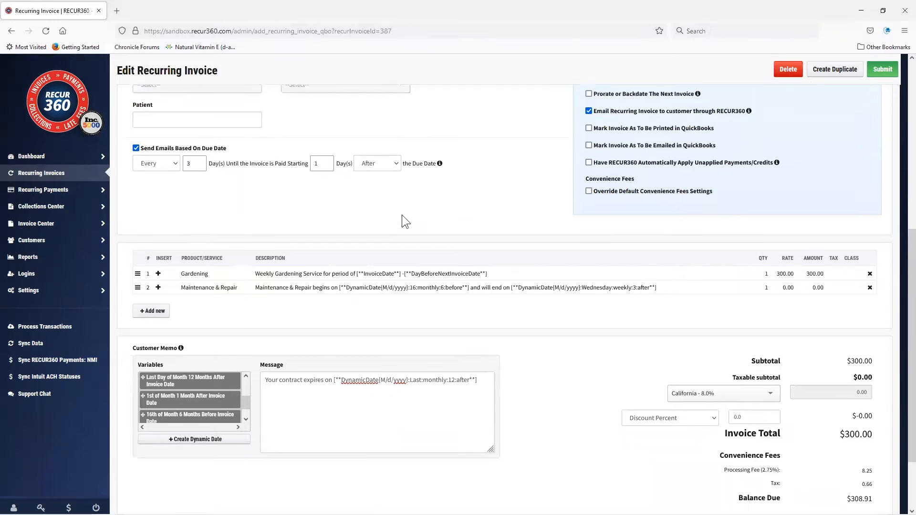
{"action": "left_click", "coordinate": [198, 233]}
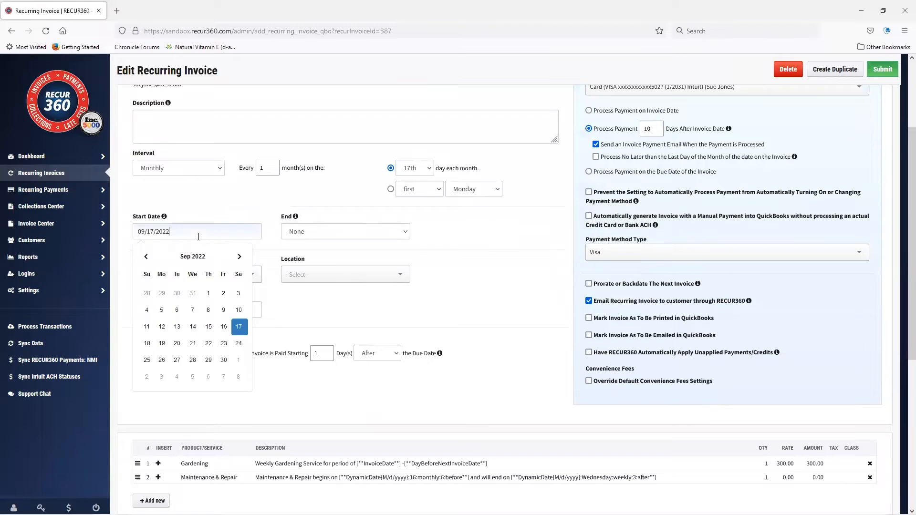
{"action": "left_click", "coordinate": [152, 262]}
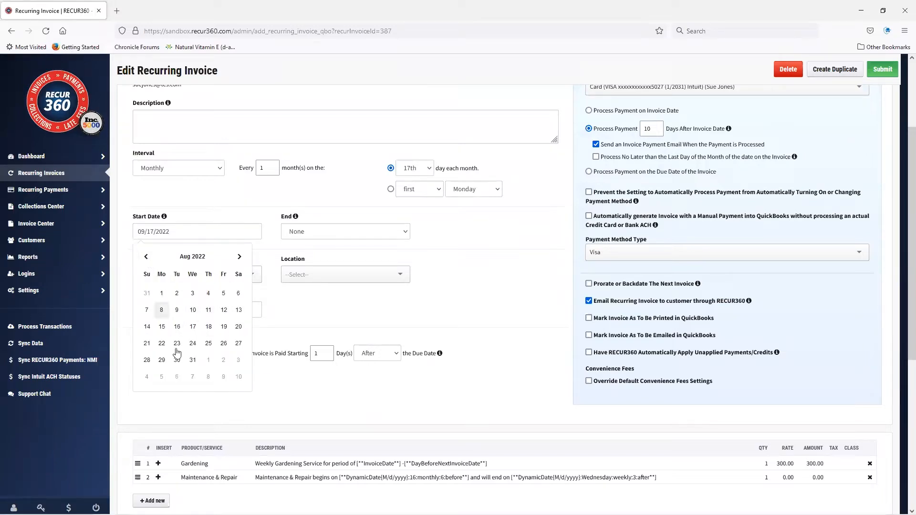
{"action": "left_click", "coordinate": [177, 327]}
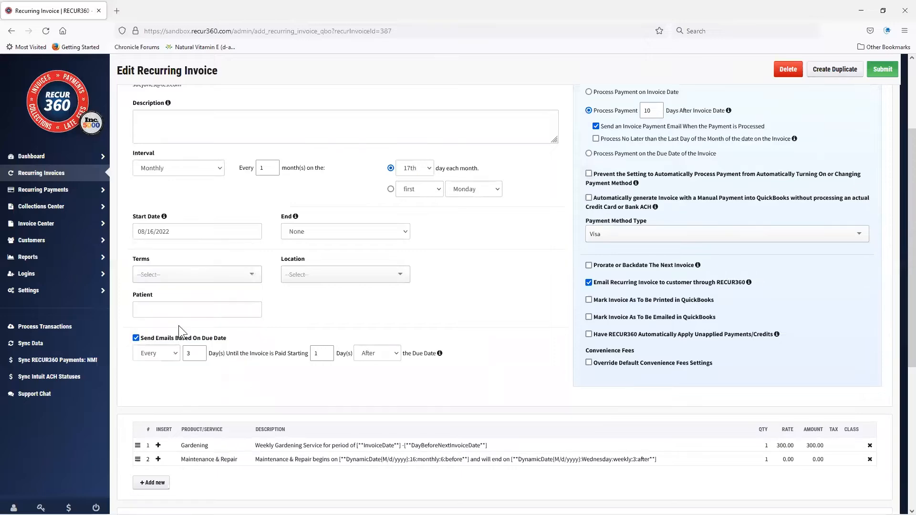
{"action": "scroll", "coordinate": [689, 108], "scroll_direction": "up", "scroll_amount": 3}
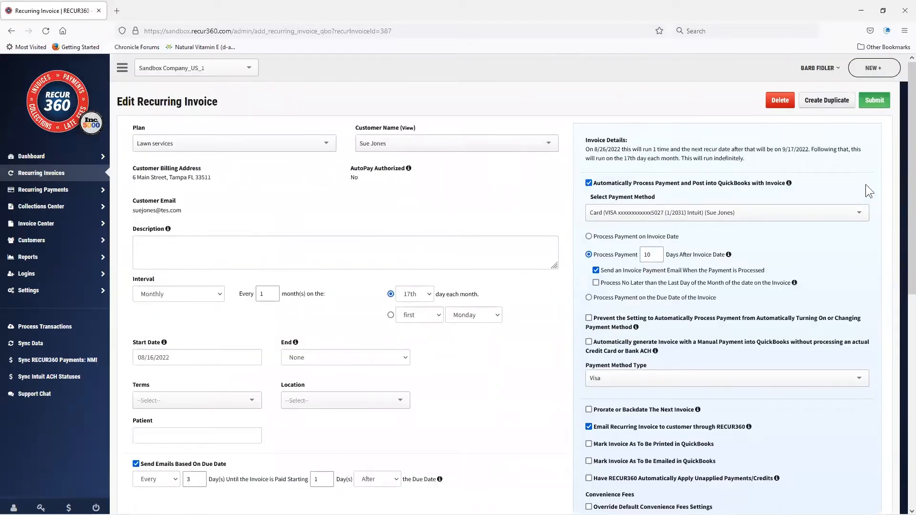
{"action": "left_click", "coordinate": [879, 103]}
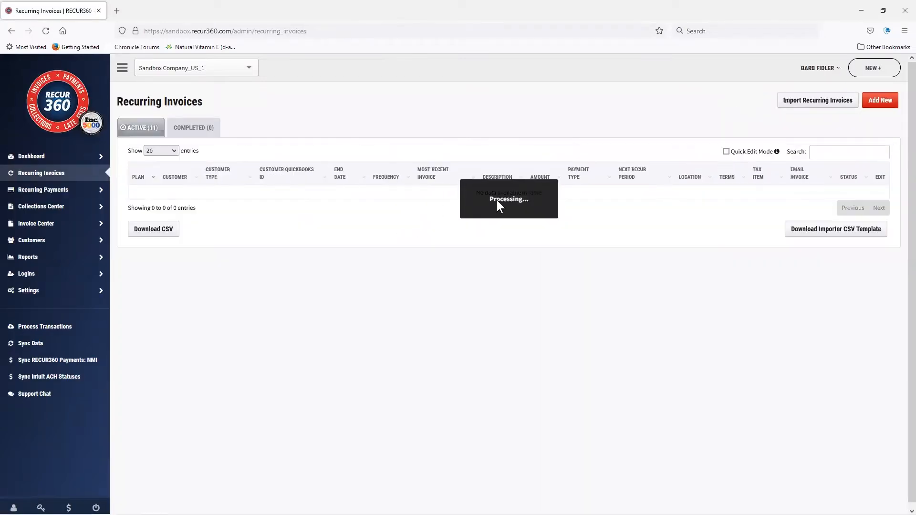
Process the transactions, confirming the request, and open the Invoice Center
{"action": "left_click", "coordinate": [42, 329]}
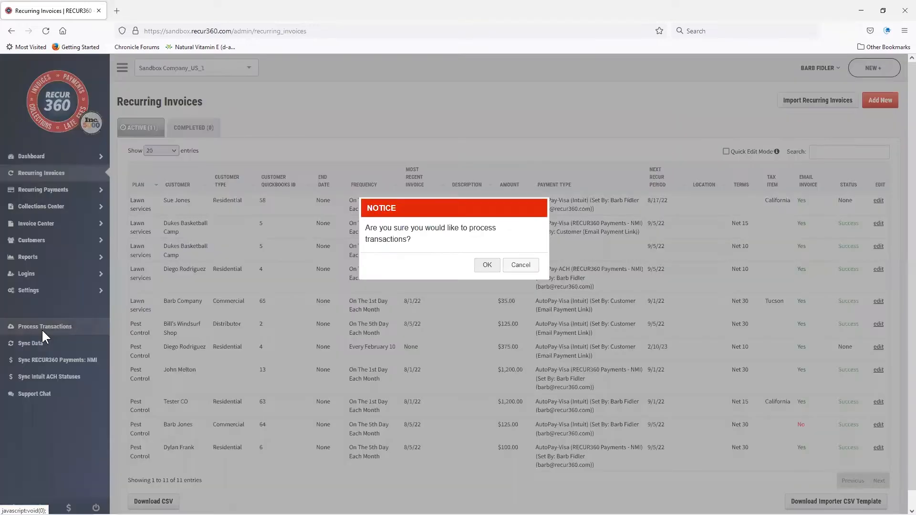
{"action": "left_click", "coordinate": [485, 266]}
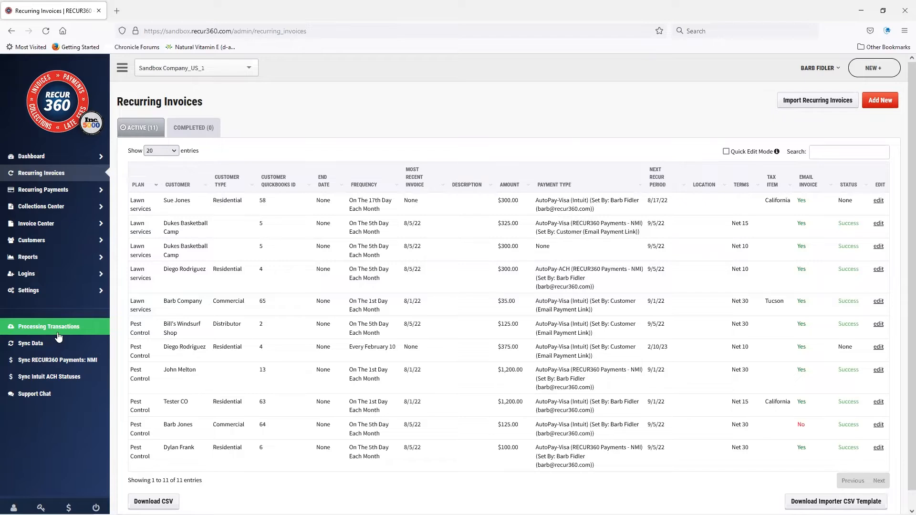
{"action": "left_click", "coordinate": [53, 228]}
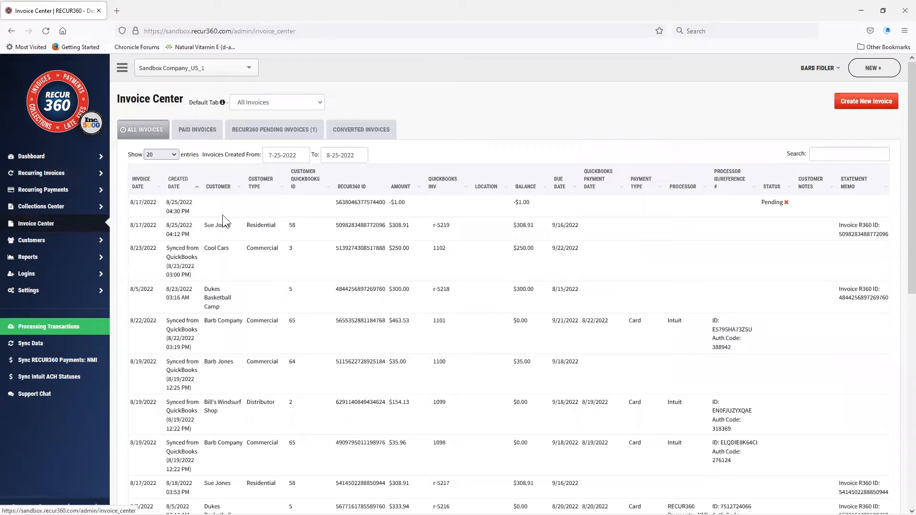
Open the newest 8/17/2022 invoice from the Invoice Center and examine the dates in its line items and displayed message
{"action": "left_click", "coordinate": [870, 106]}
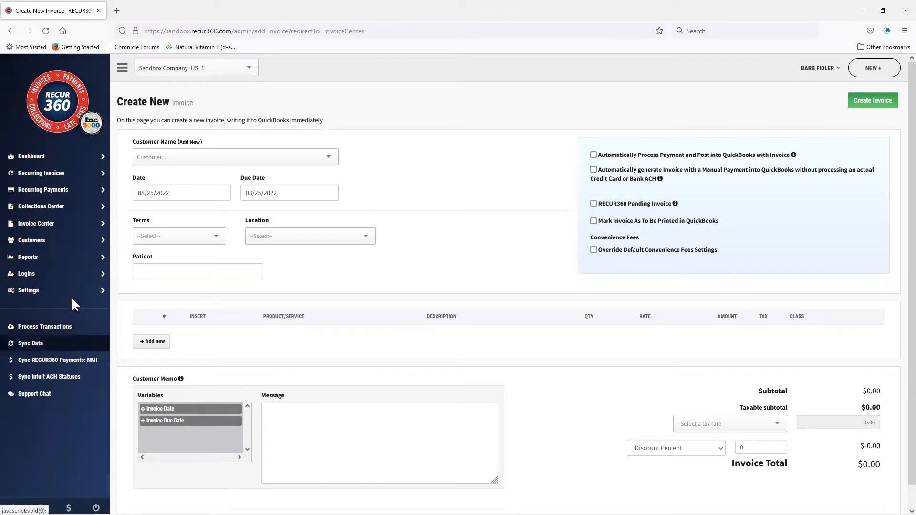
{"action": "left_click", "coordinate": [39, 228]}
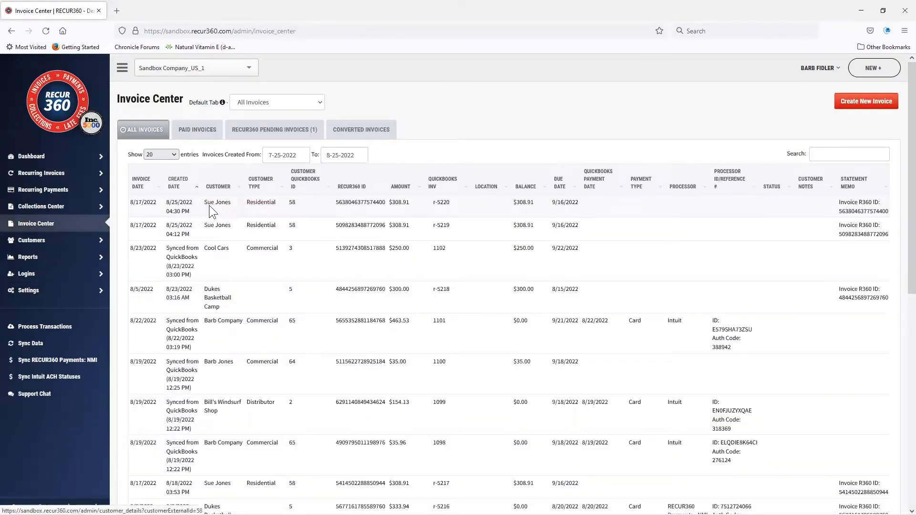
{"action": "left_click", "coordinate": [377, 207]}
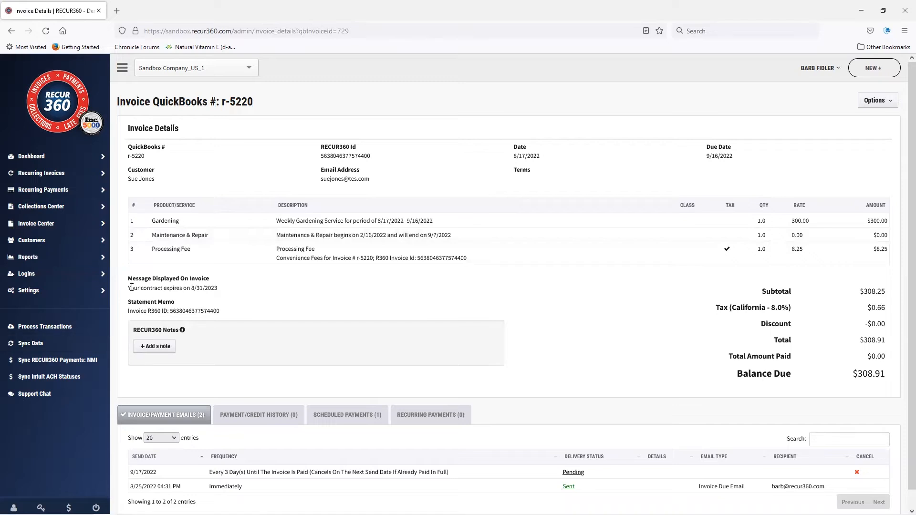
{"action": "left_click_drag", "start_coordinate": [128, 288], "coordinate": [214, 292]}
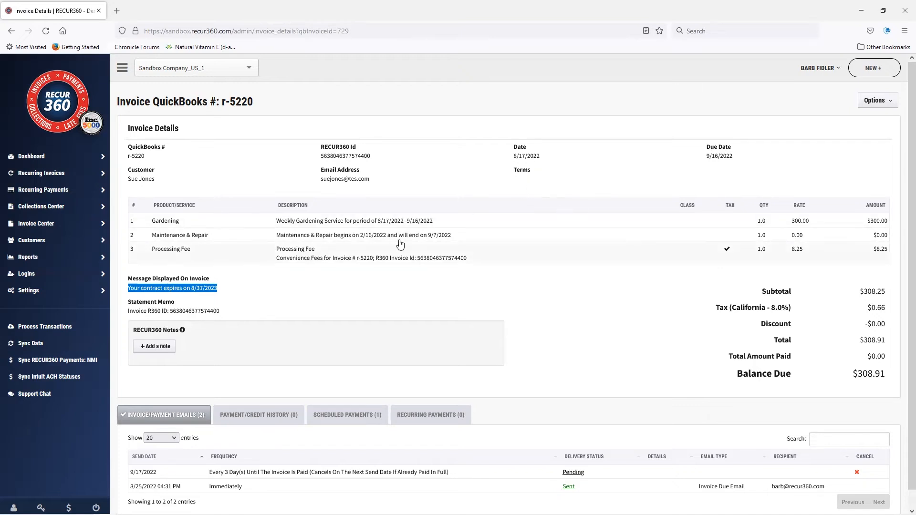
In the Lawn services recurring invoice that runs on the 17th, shorten the Maintenance & Repair description's start date format to M/d
{"action": "left_click", "coordinate": [64, 178]}
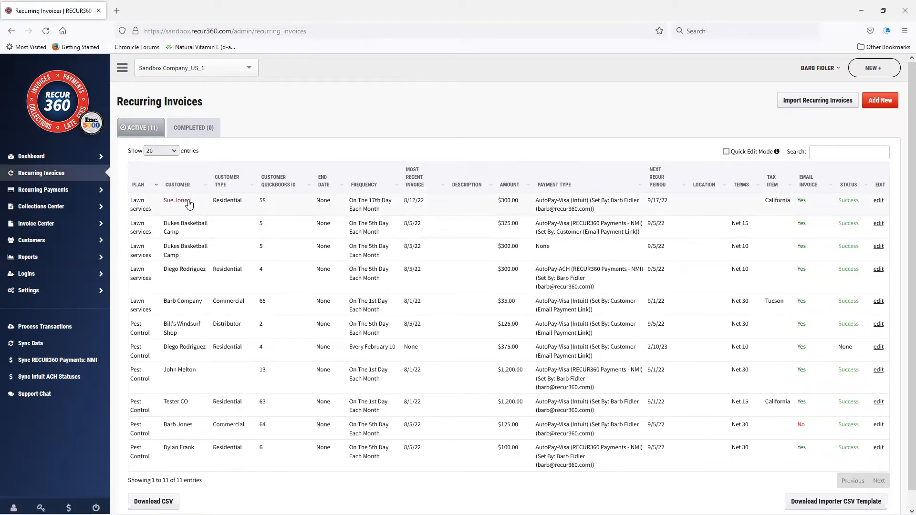
{"action": "left_click", "coordinate": [377, 212]}
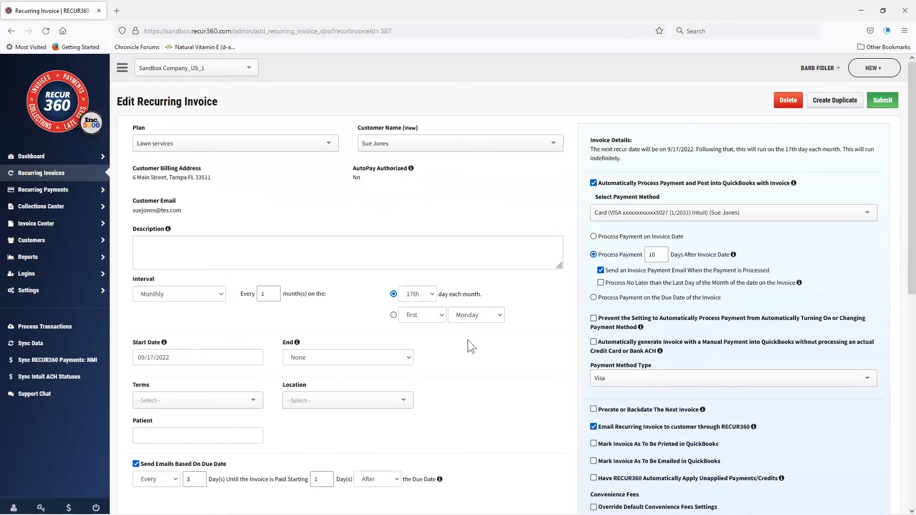
{"action": "scroll", "coordinate": [520, 404], "scroll_direction": "down", "scroll_amount": 5}
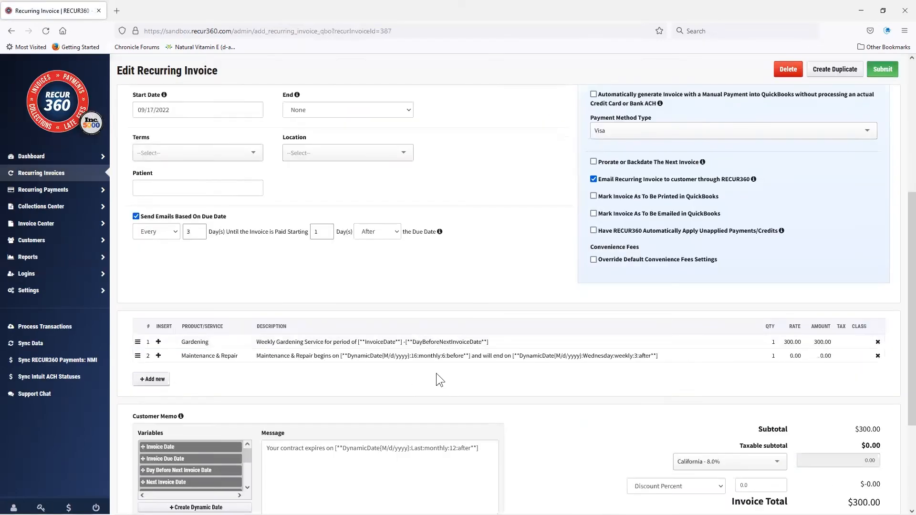
{"action": "left_click", "coordinate": [404, 360]}
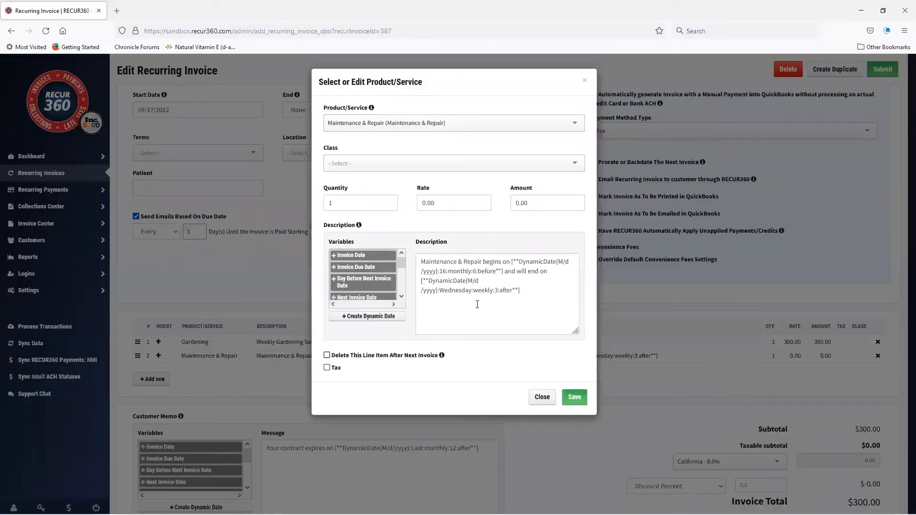
{"action": "left_click", "coordinate": [433, 272]}
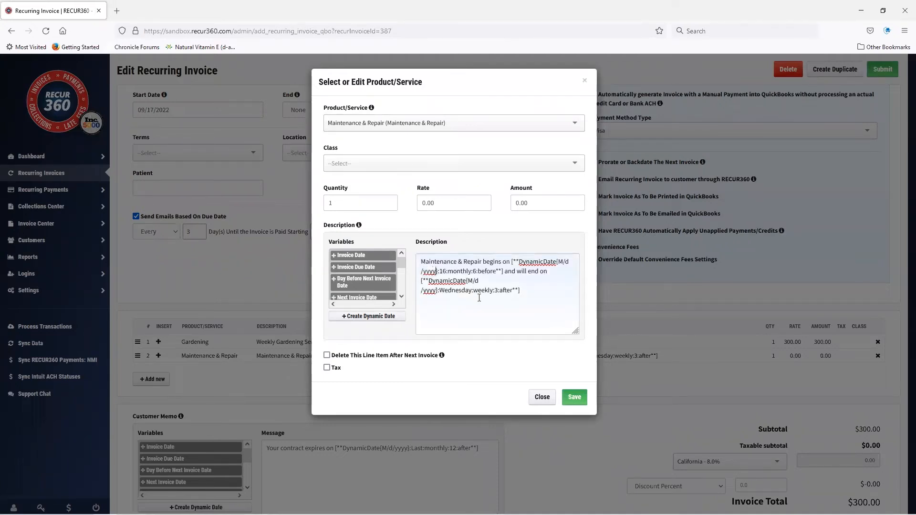
{"action": "key", "text": "BackSpace"}
{"action": "key", "text": "BackSpace"}
{"action": "key", "text": "BackSpace"}
{"action": "key", "text": "BackSpace"}
{"action": "key", "text": "BackSpace"}
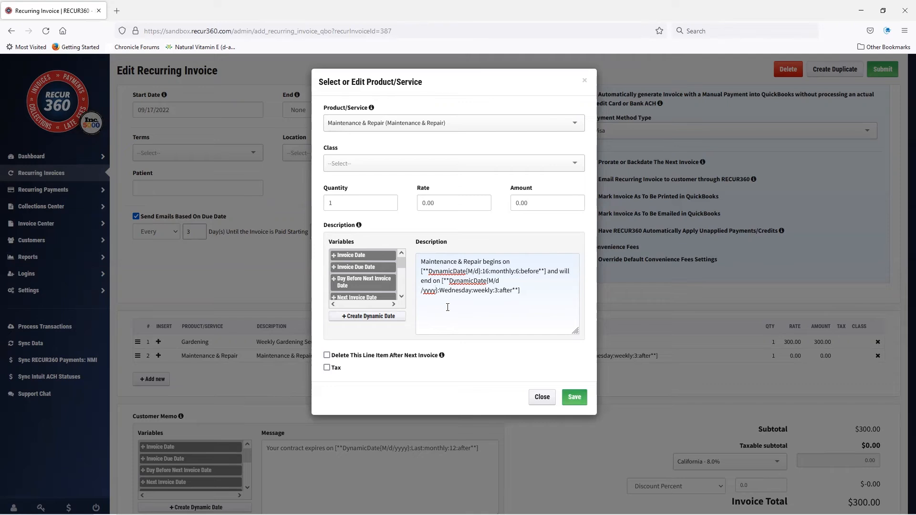
Change the end date format in the Maintenance & Repair description to M/d/yy and save the line item
{"action": "key", "text": "Delete"}
{"action": "key", "text": "Delete"}
{"action": "key", "text": "Delete"}
{"action": "key", "text": "Delete"}
{"action": "key", "text": "Delete"}
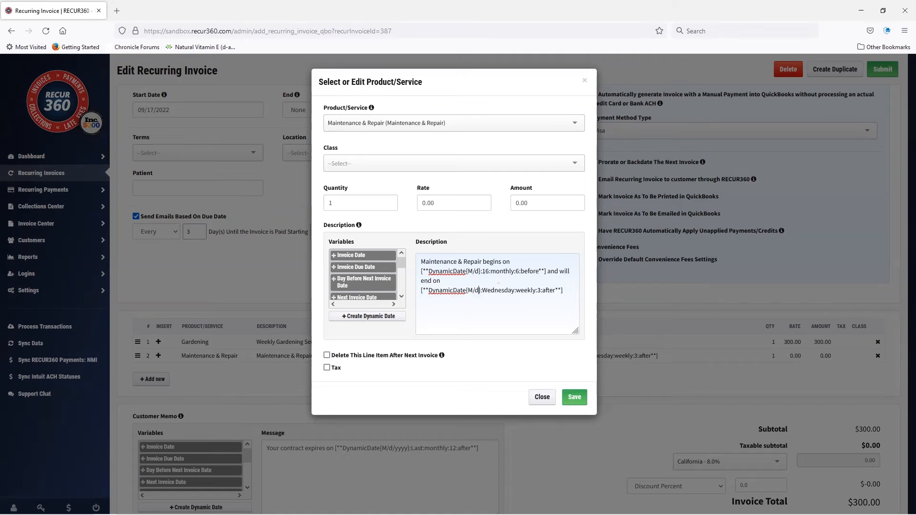
{"action": "type", "text": "/yy"}
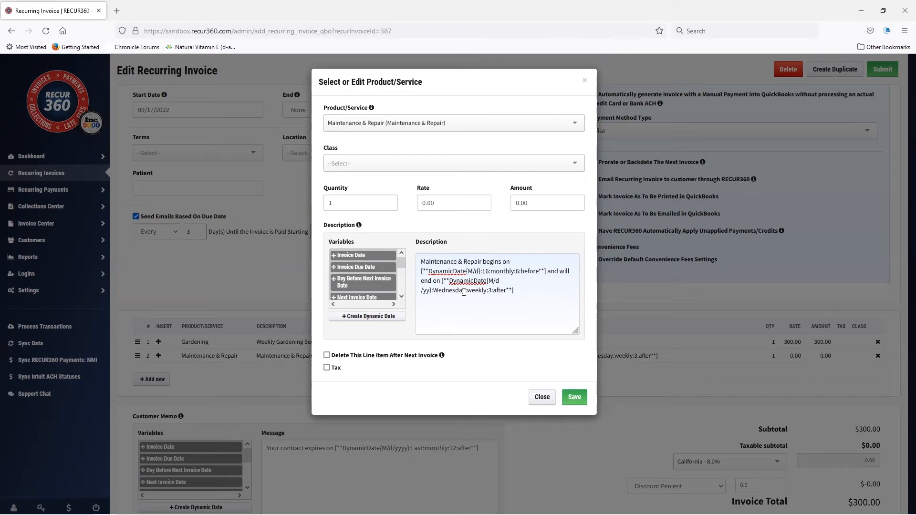
{"action": "left_click", "coordinate": [574, 398]}
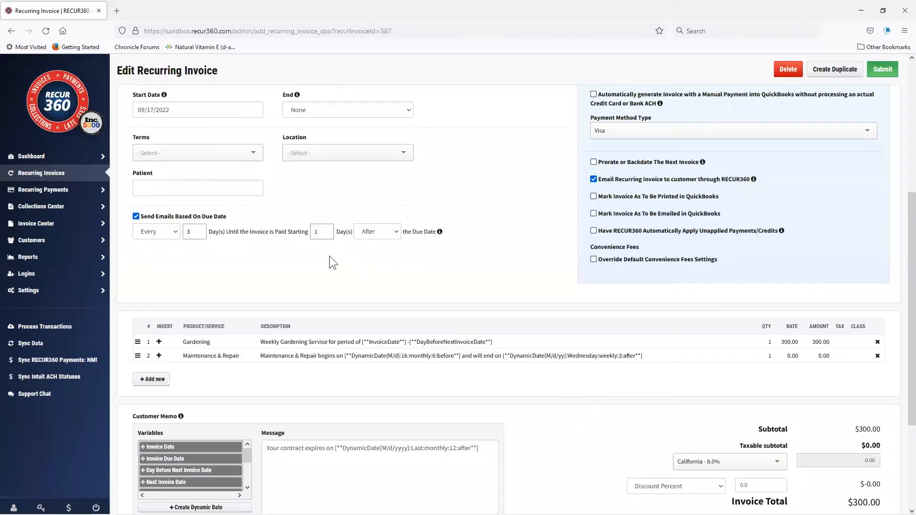
Set the recurring invoice's start date back to 08/16/2022
{"action": "scroll", "coordinate": [329, 256], "scroll_direction": "up", "scroll_amount": 3}
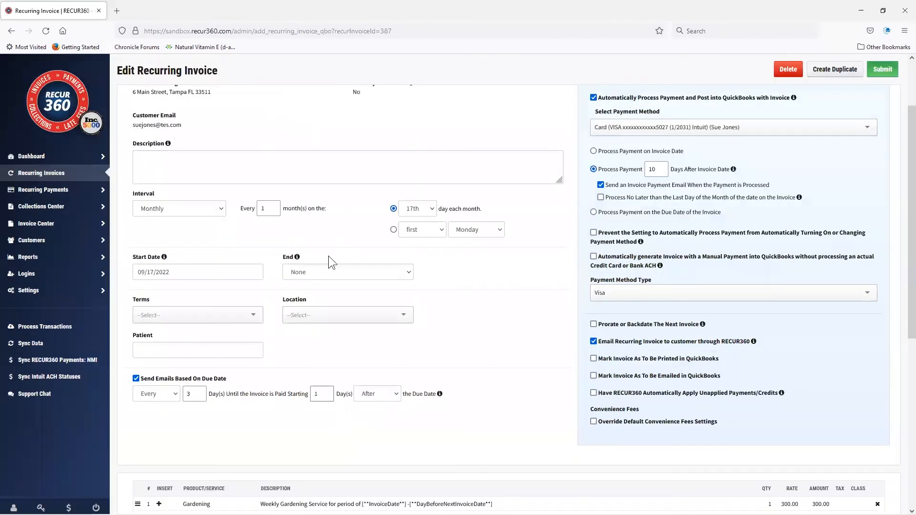
{"action": "left_click", "coordinate": [143, 271]}
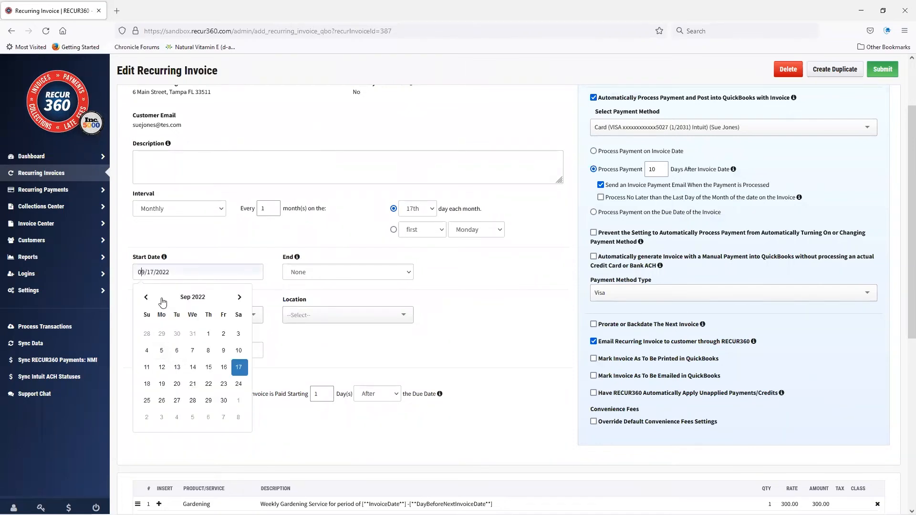
{"action": "left_click", "coordinate": [147, 297]}
{"action": "left_click", "coordinate": [177, 367]}
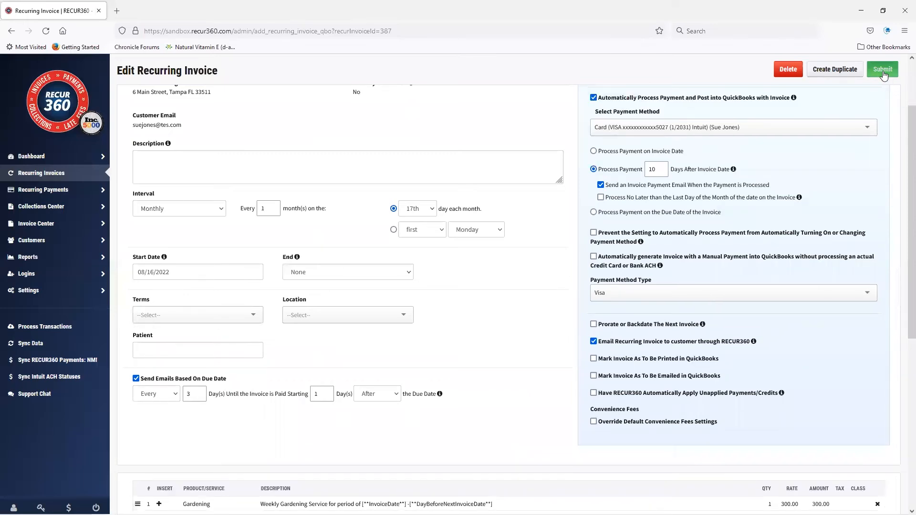
Submit the recurring invoice and process the transactions, confirming the request
{"action": "left_click", "coordinate": [882, 70]}
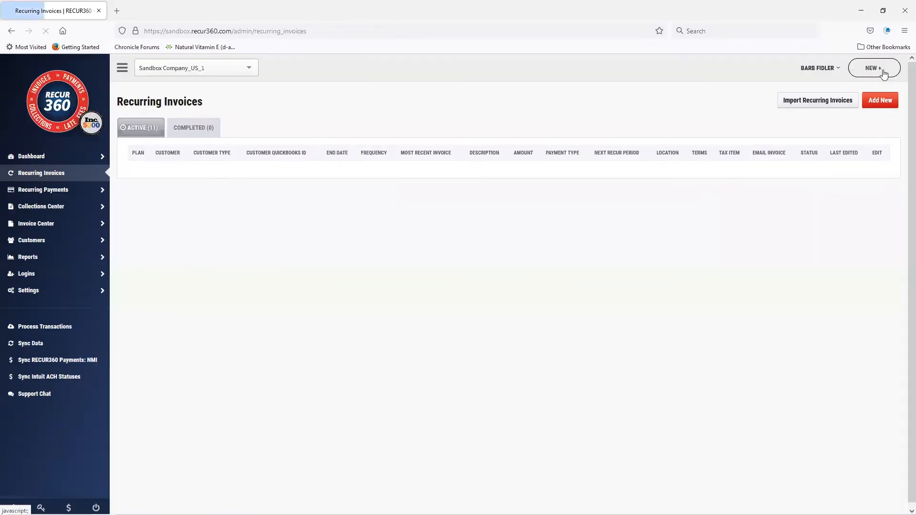
{"action": "left_click", "coordinate": [51, 329]}
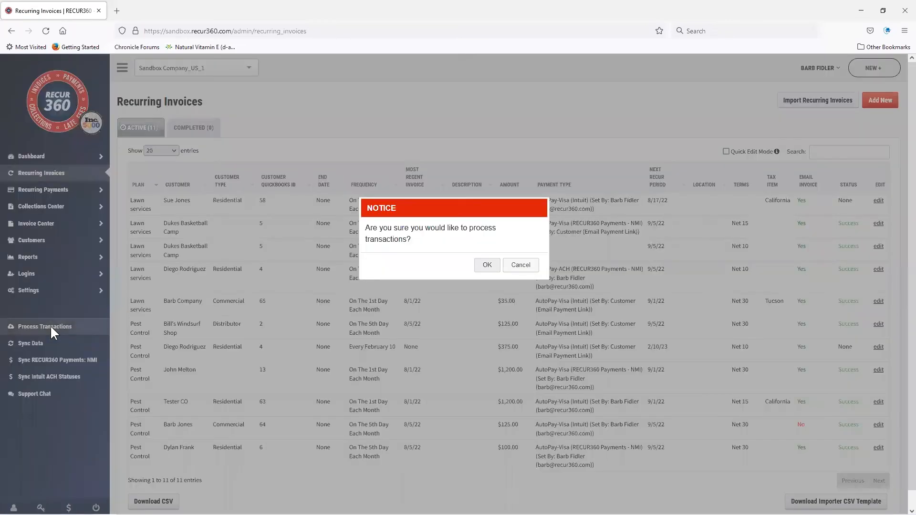
{"action": "left_click", "coordinate": [487, 261]}
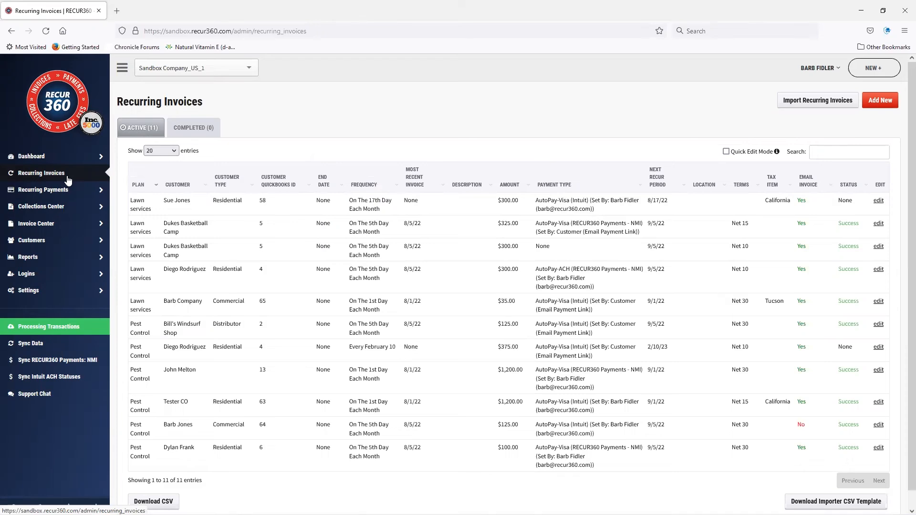
Reopen the recurring invoice's Maintenance & Repair line item, try the end date format MM/dd/yy, and close it without saving
{"action": "left_click", "coordinate": [556, 210]}
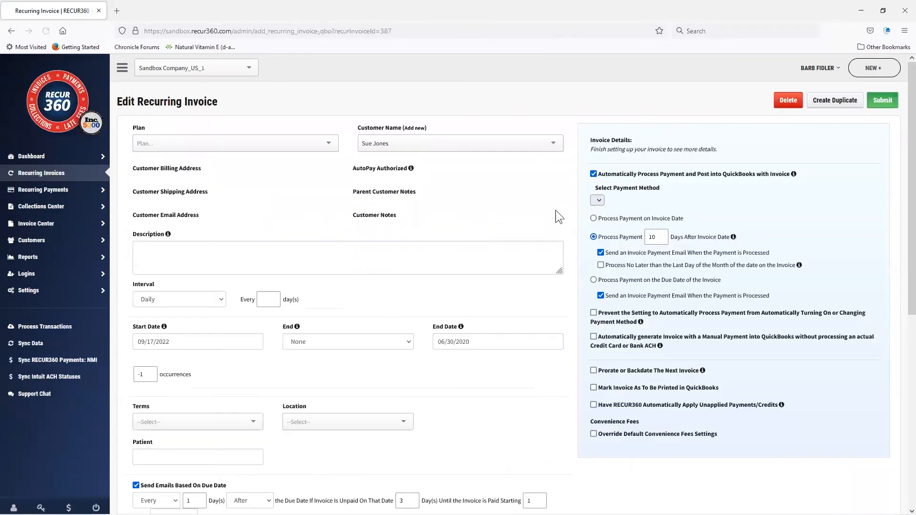
{"action": "scroll", "coordinate": [556, 335], "scroll_direction": "down", "scroll_amount": 5}
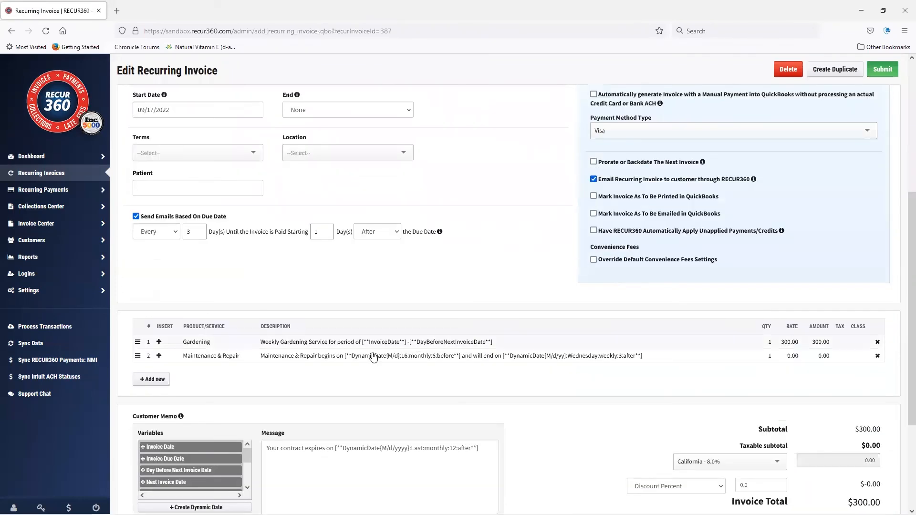
{"action": "left_click", "coordinate": [559, 362]}
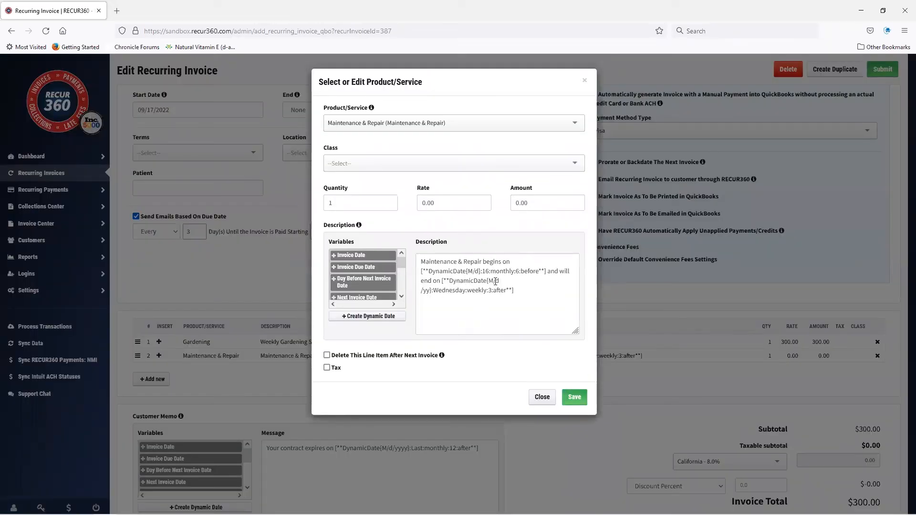
{"action": "left_click", "coordinate": [493, 281]}
{"action": "type", "text": "M/"}
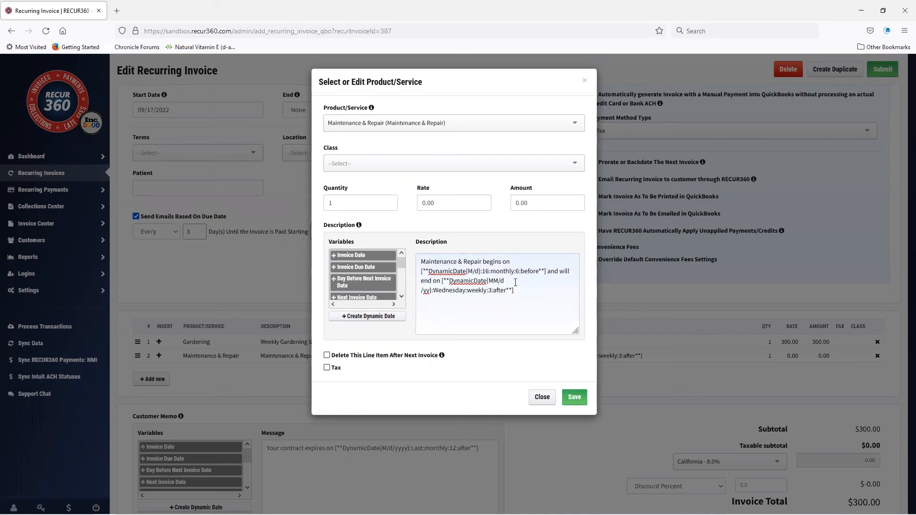
{"action": "type", "text": "d"}
{"action": "left_click", "coordinate": [544, 399]}
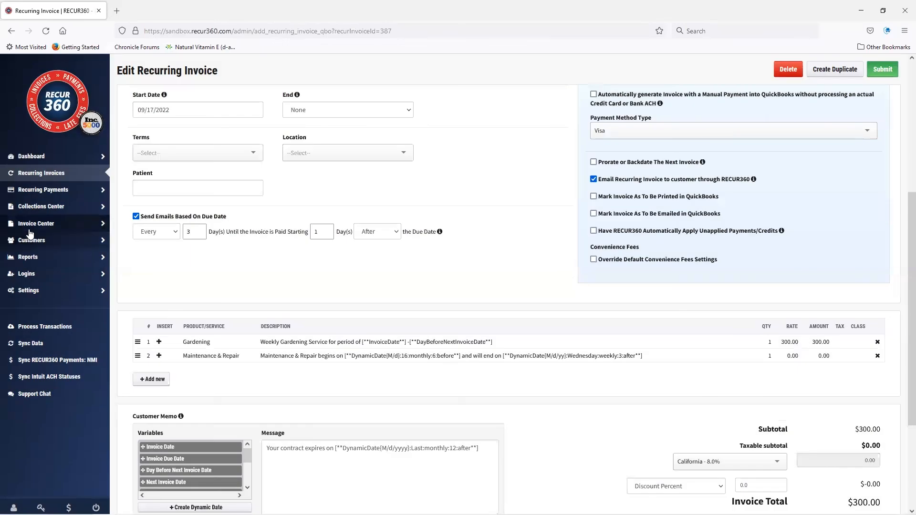
Open the newest generated invoice from the Invoice Center to check its date formats
{"action": "left_click", "coordinate": [31, 229]}
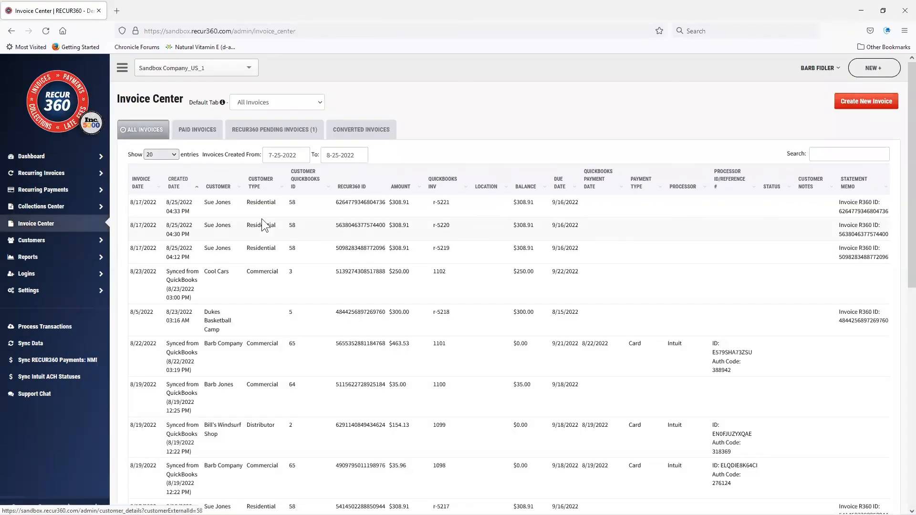
{"action": "left_click", "coordinate": [379, 203]}
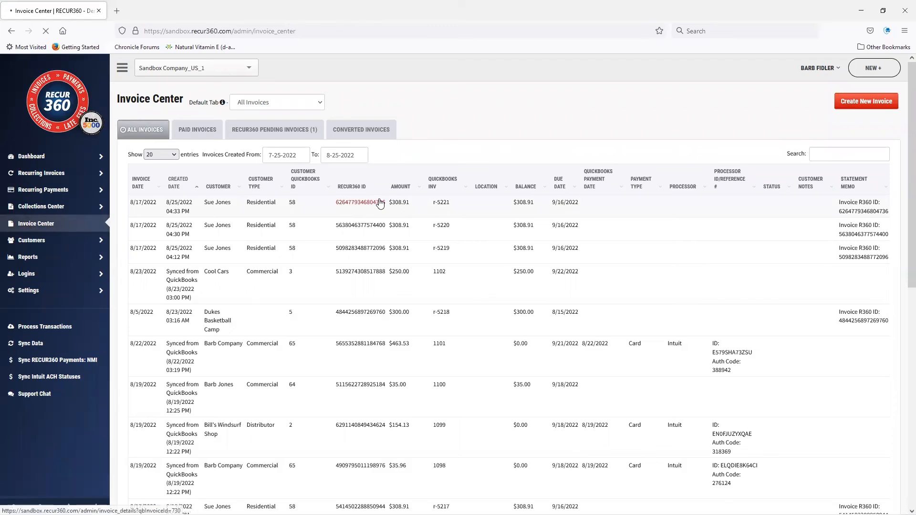